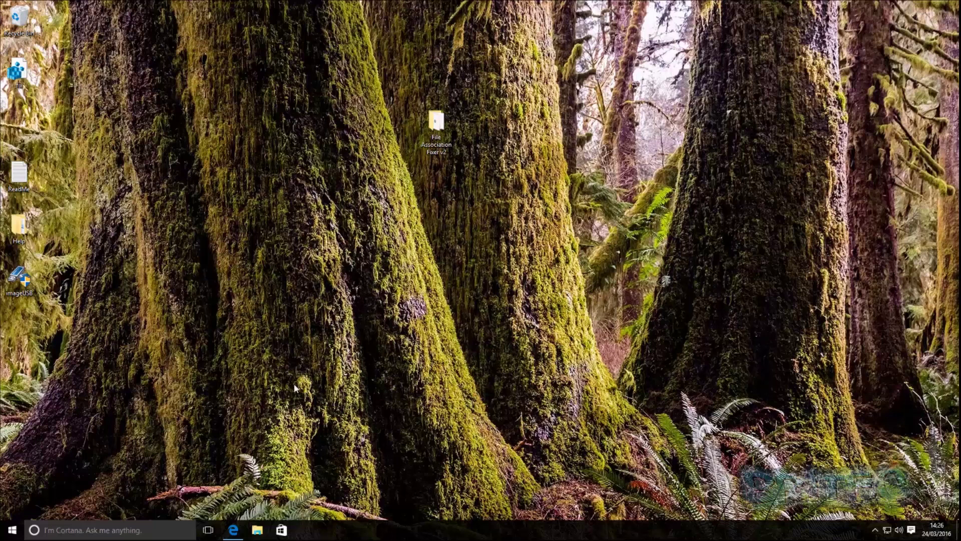
Try launching File Explorer from the Win+X menu and dismiss the missing-association error
right_click(19, 526)
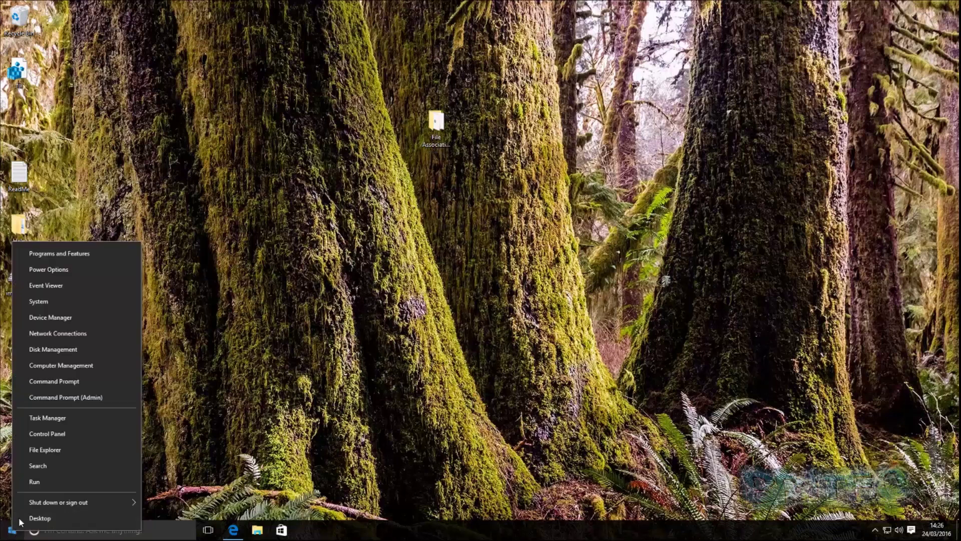
left_click(45, 449)
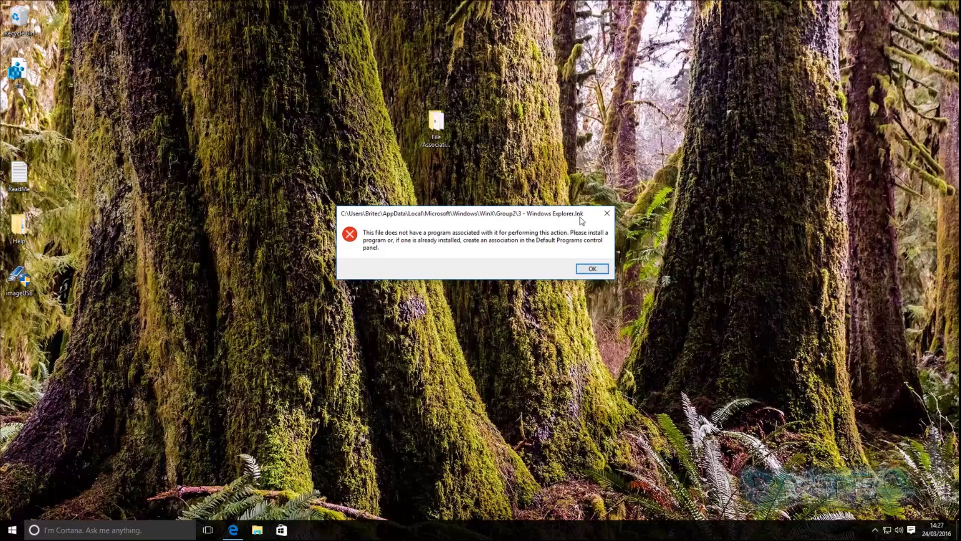
left_click(593, 269)
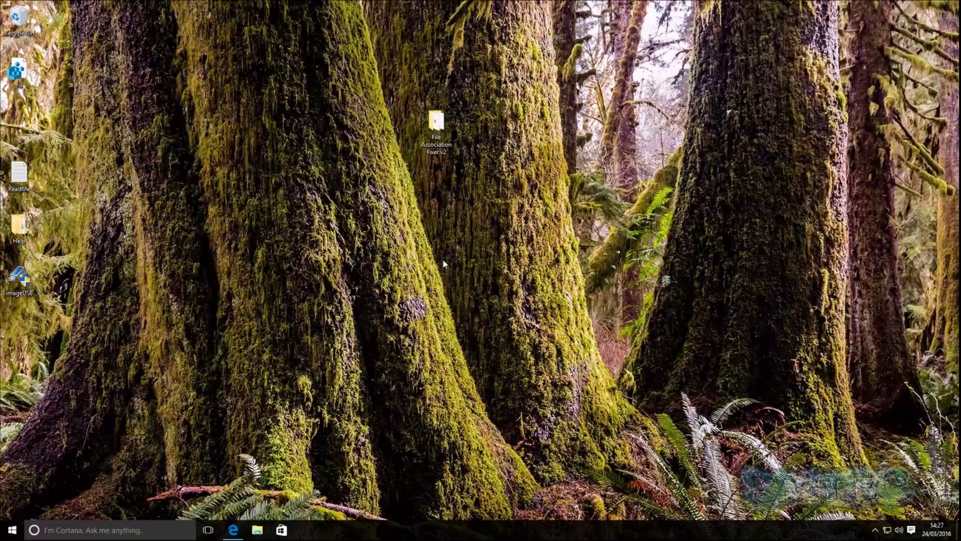
Confirm Task Manager.lnk fails from the Win+X menu, then open Task Manager from the taskbar and close it
right_click(11, 532)
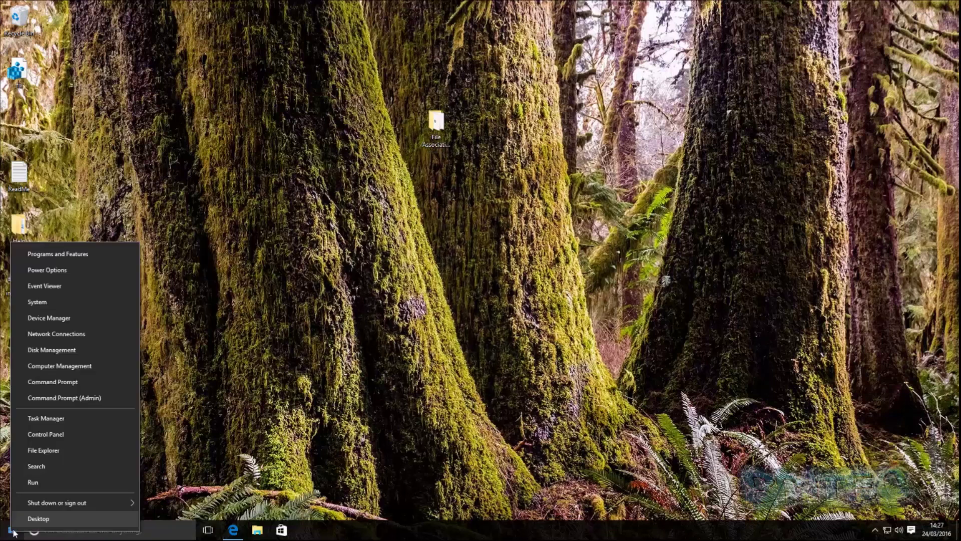
left_click(70, 417)
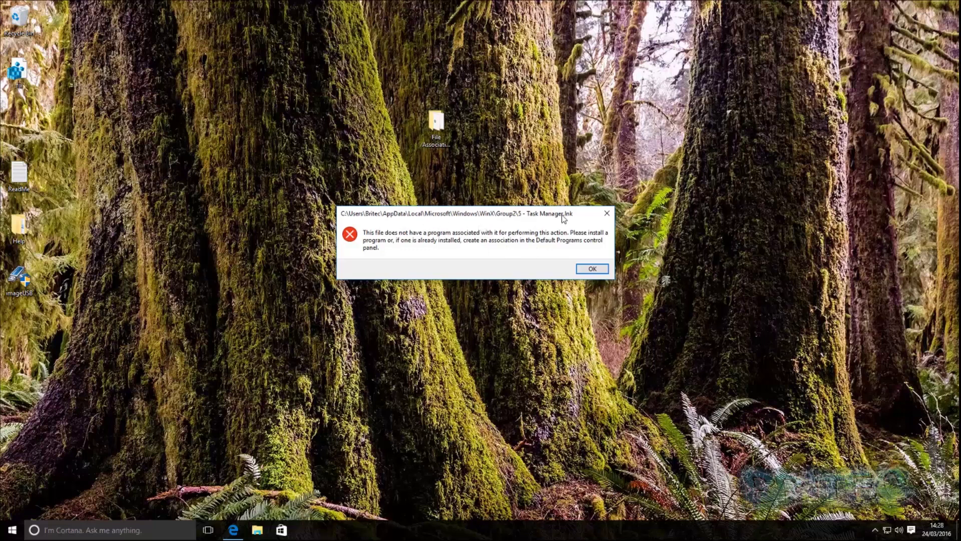
left_click(589, 271)
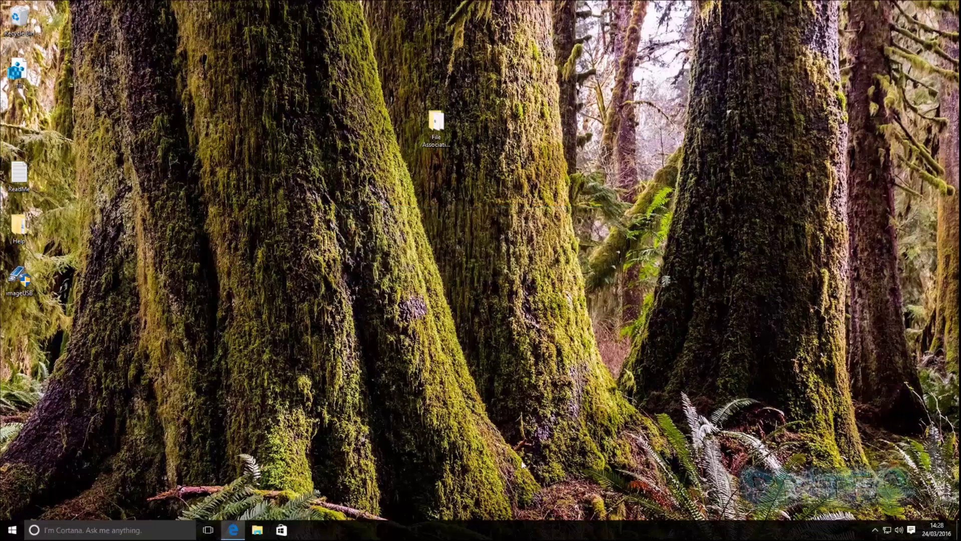
right_click(461, 527)
left_click(496, 479)
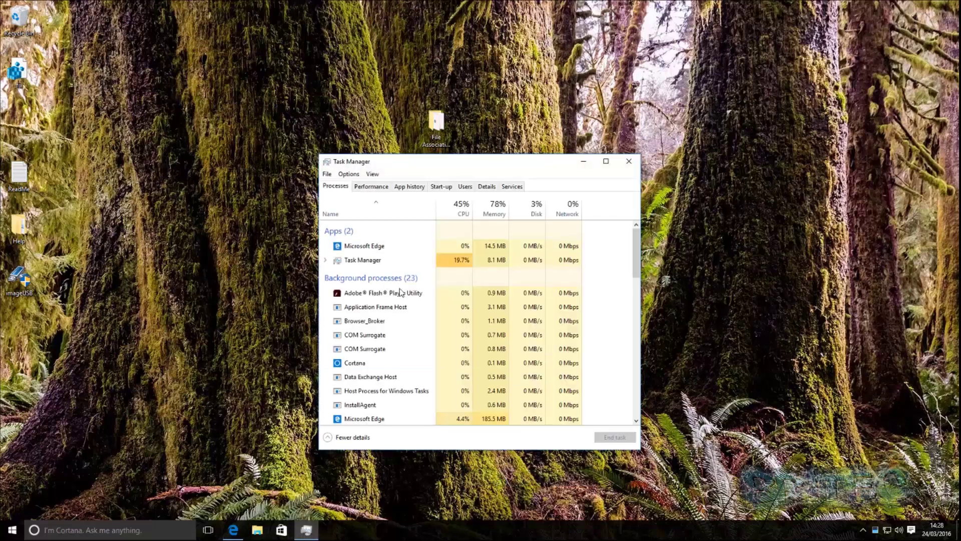
left_click(630, 162)
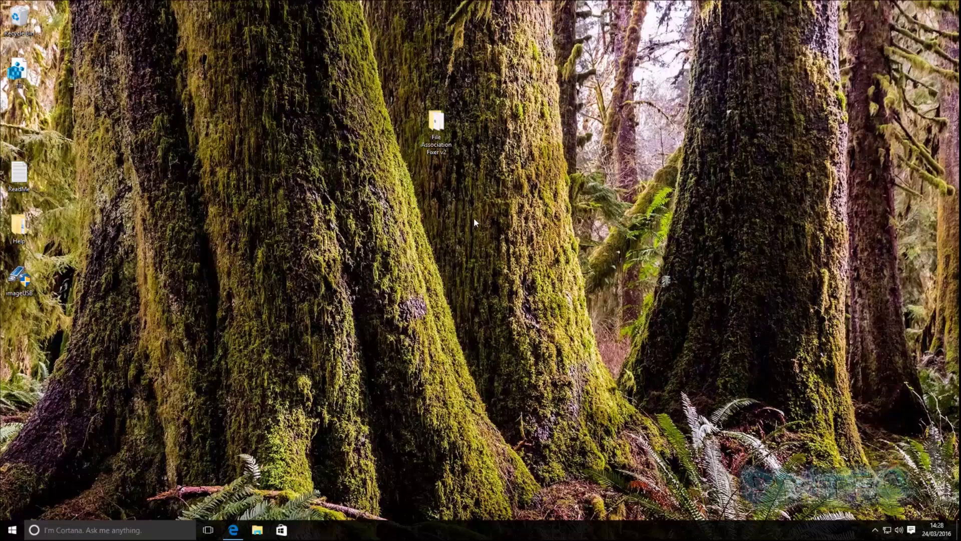
Restore Edge and move from the File Association Fixer page to the 'Restoring .lnk file associations' article
left_click(233, 530)
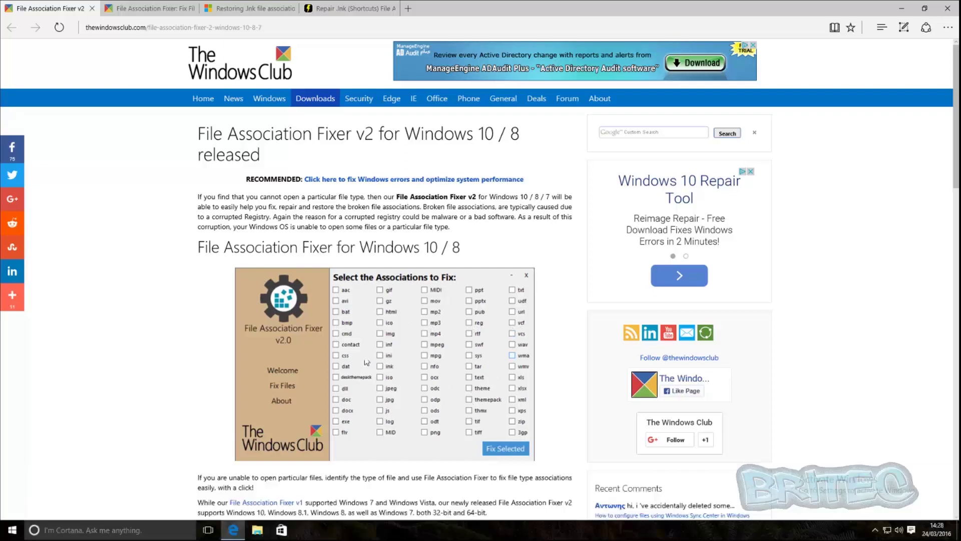
left_click(150, 8)
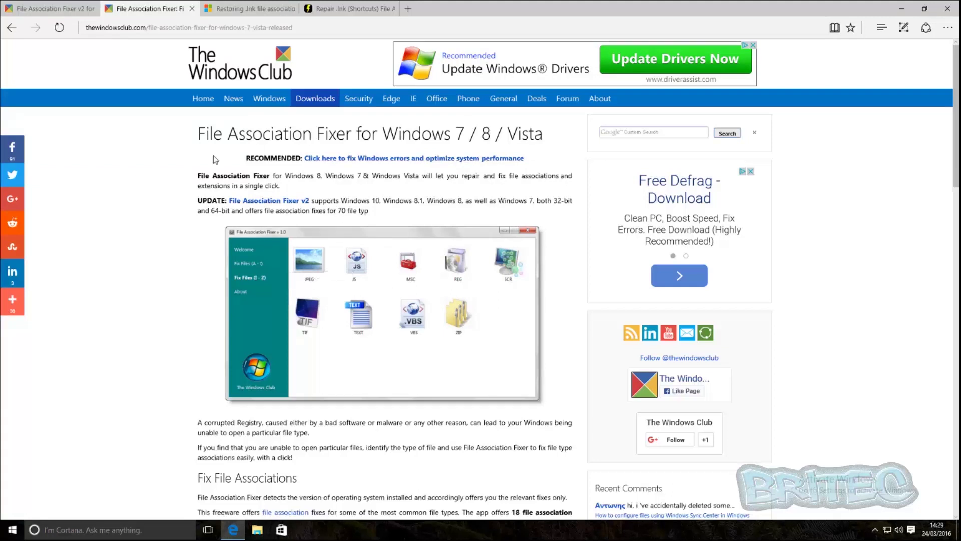
left_click(256, 9)
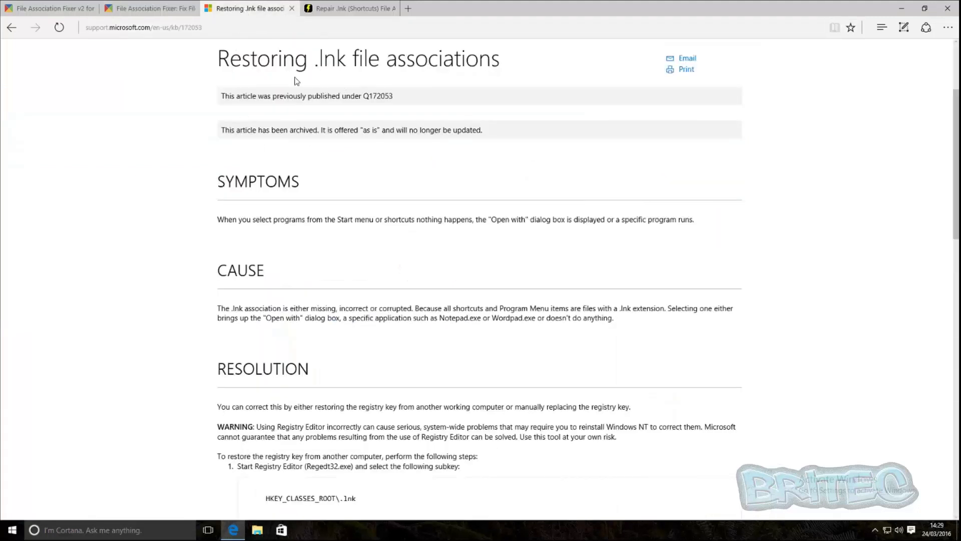
Skim the Microsoft .lnk restore article, then switch to Tweaking.com's 'Repair .lnk (Shortcuts)' page
scroll(313, 190, "up", 3)
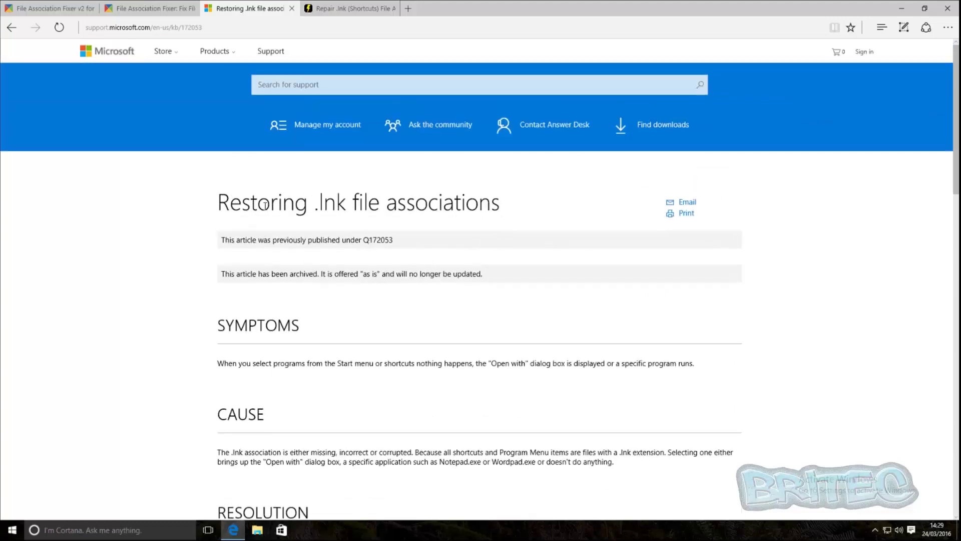
scroll(300, 211, "down", 5)
scroll(321, 198, "up", 1)
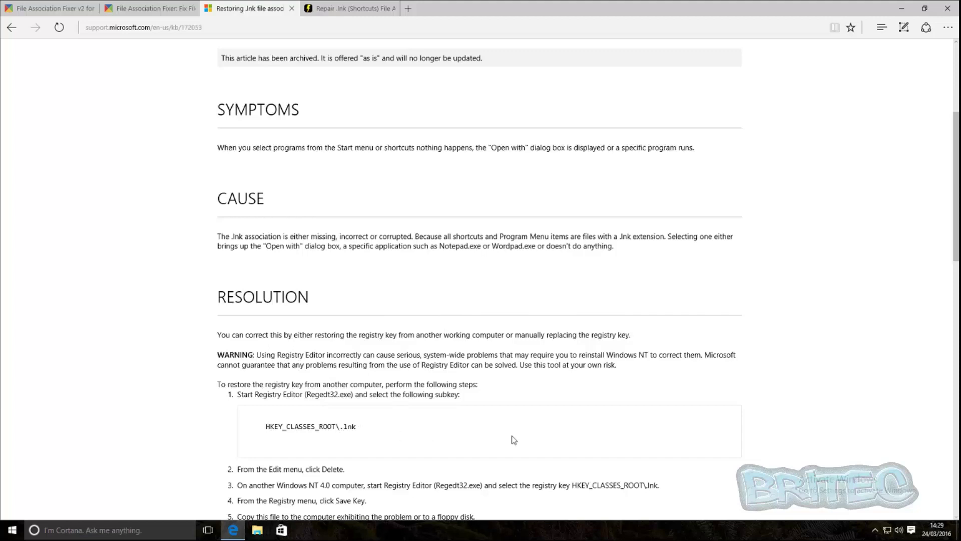
scroll(399, 442, "down", 2)
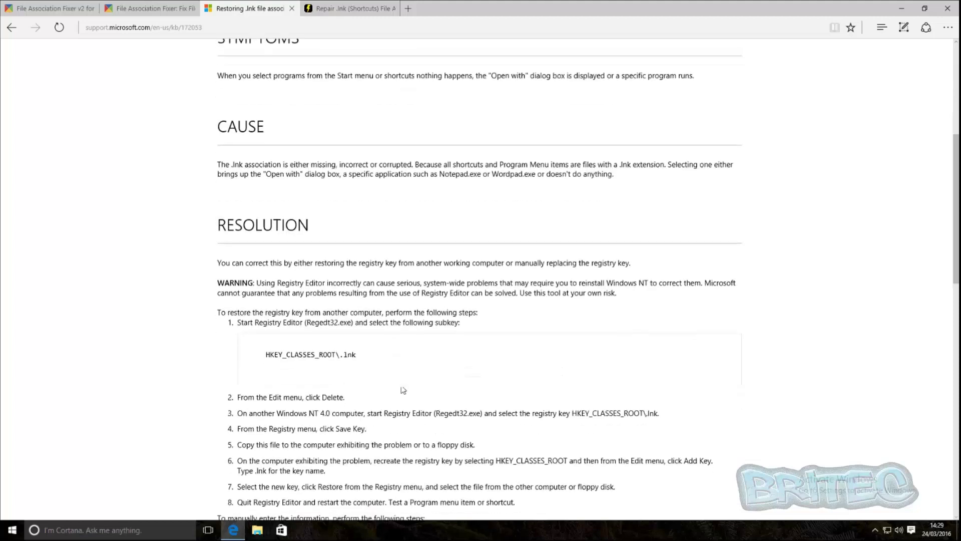
scroll(445, 397, "up", 6)
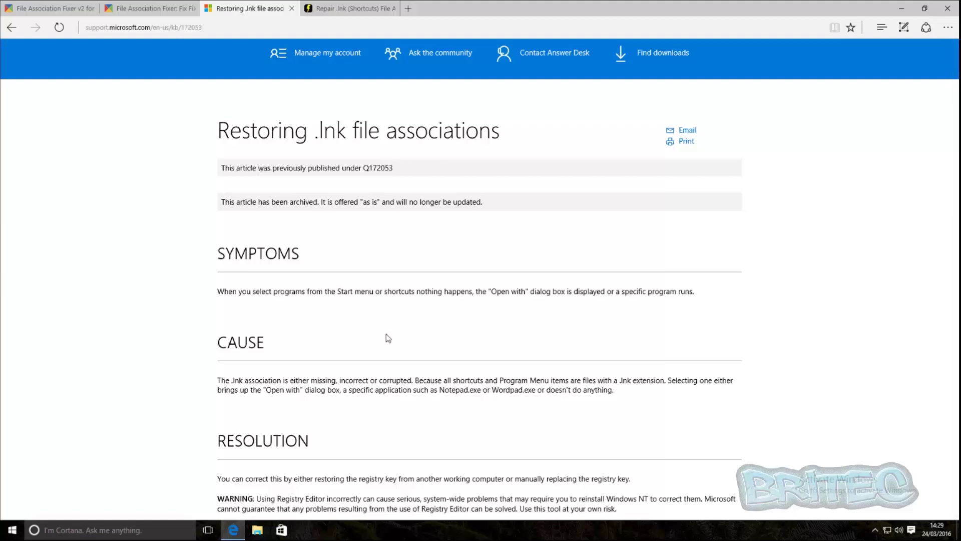
left_click(347, 10)
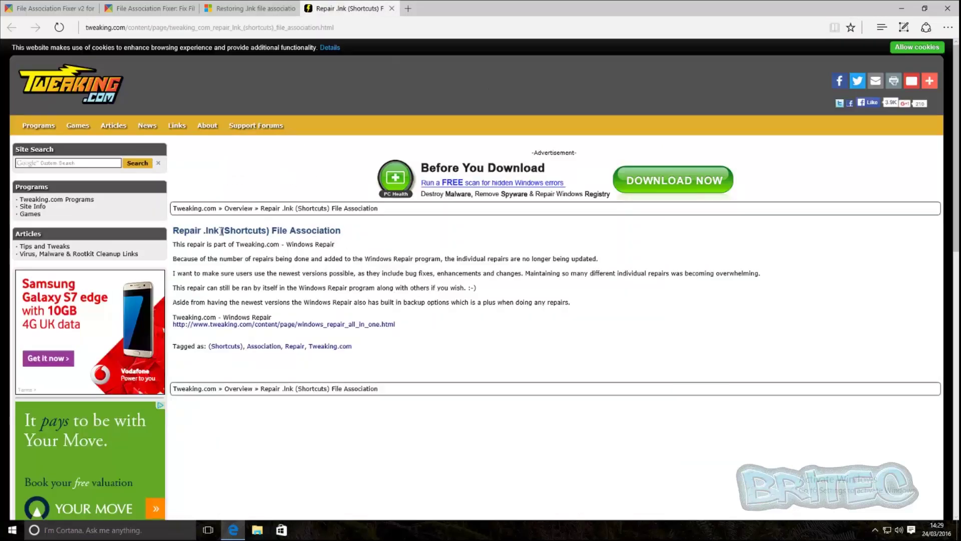
Highlight '.lnk' in the Tweaking.com heading, clear the selection, and minimize Edge
left_click_drag(219, 230, 201, 230)
left_click(312, 299)
double_click(210, 230)
left_click(205, 252)
left_click(902, 8)
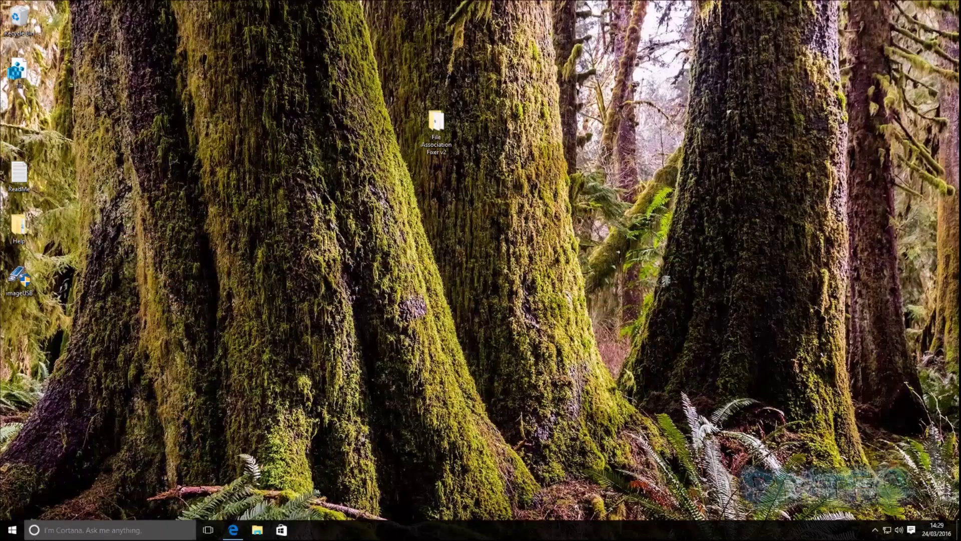
right_click(11, 536)
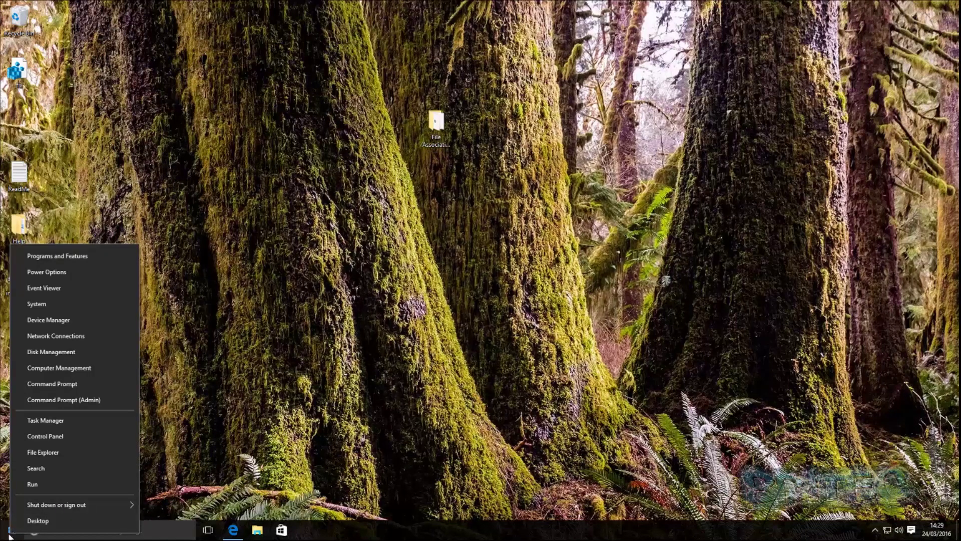
left_click(65, 517)
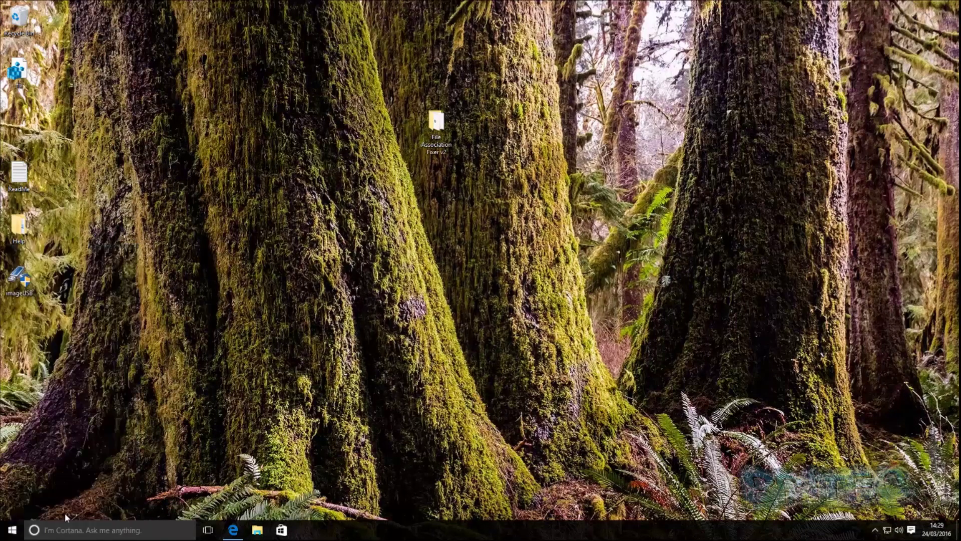
left_click(6, 533)
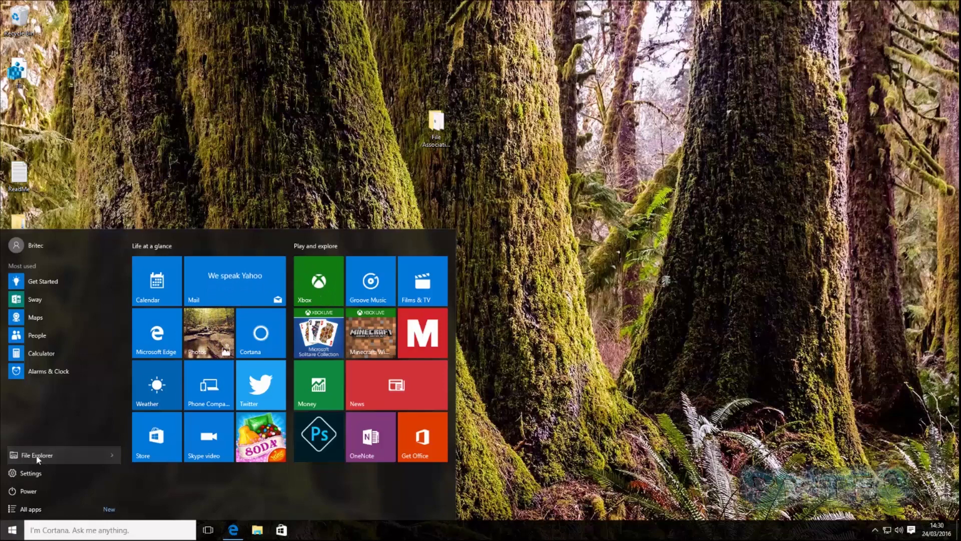
left_click(41, 457)
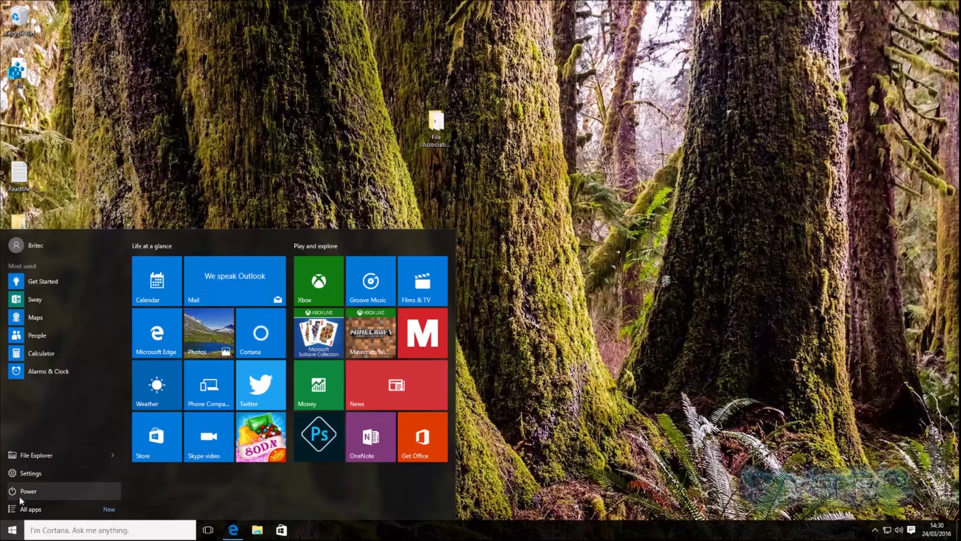
right_click(11, 535)
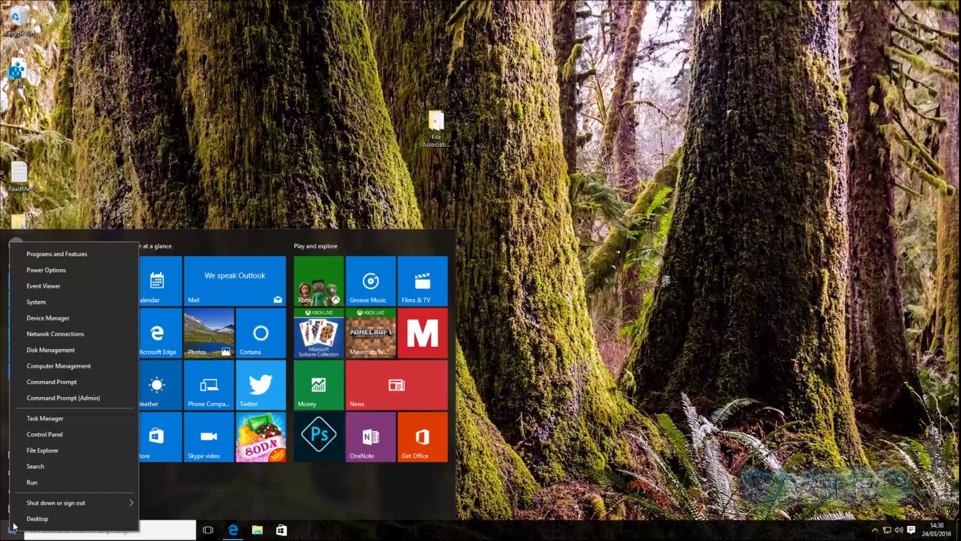
left_click(41, 451)
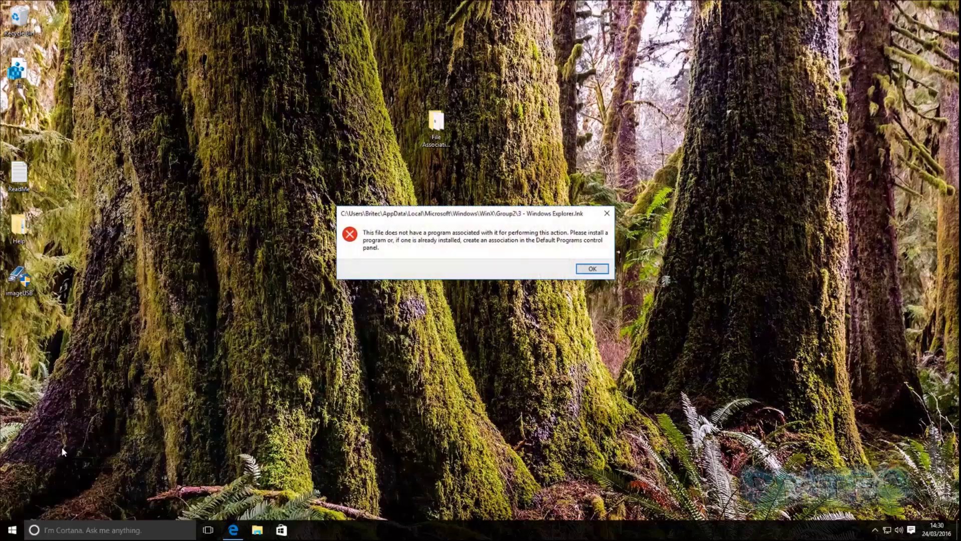
left_click(593, 269)
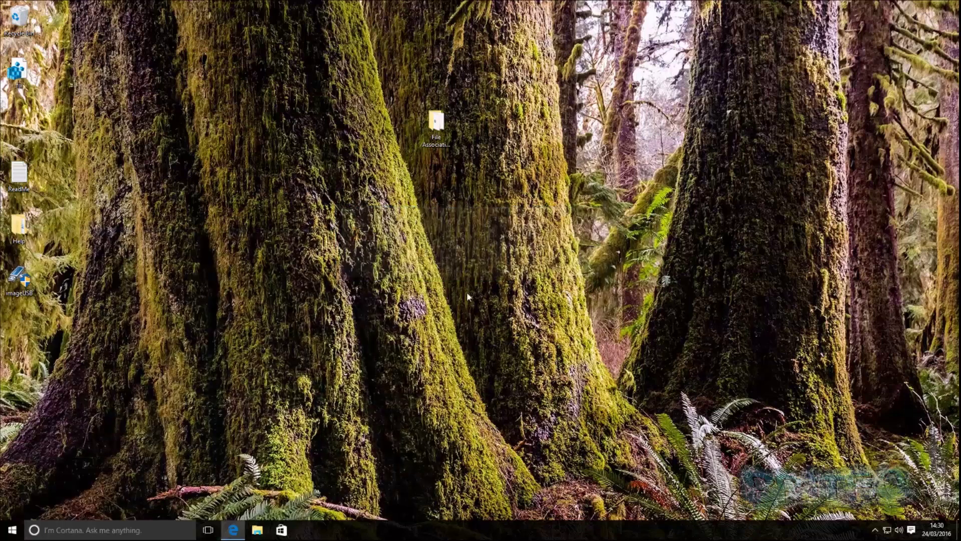
Run FAF x64 from the File Association Fixer v2 folder as administrator and minimize the folder
double_click(436, 126)
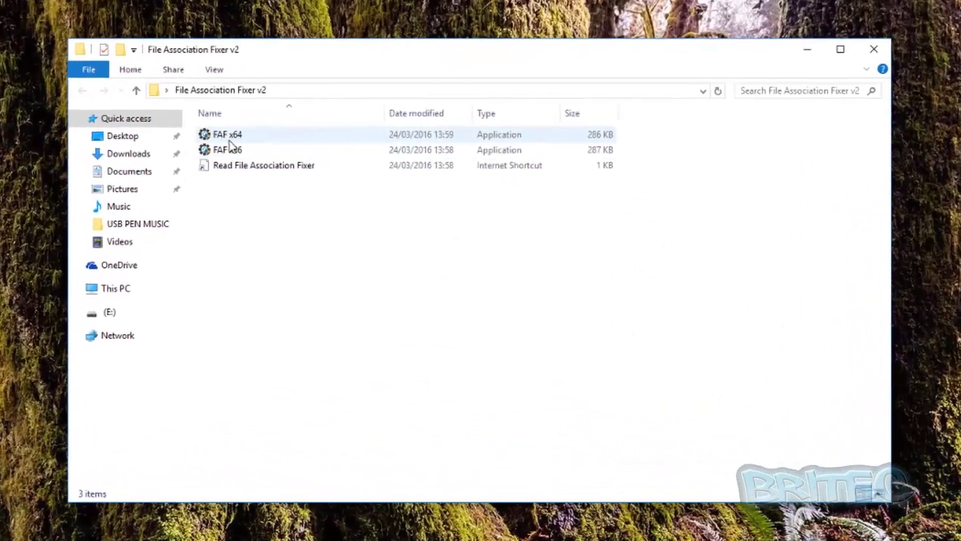
right_click(319, 172)
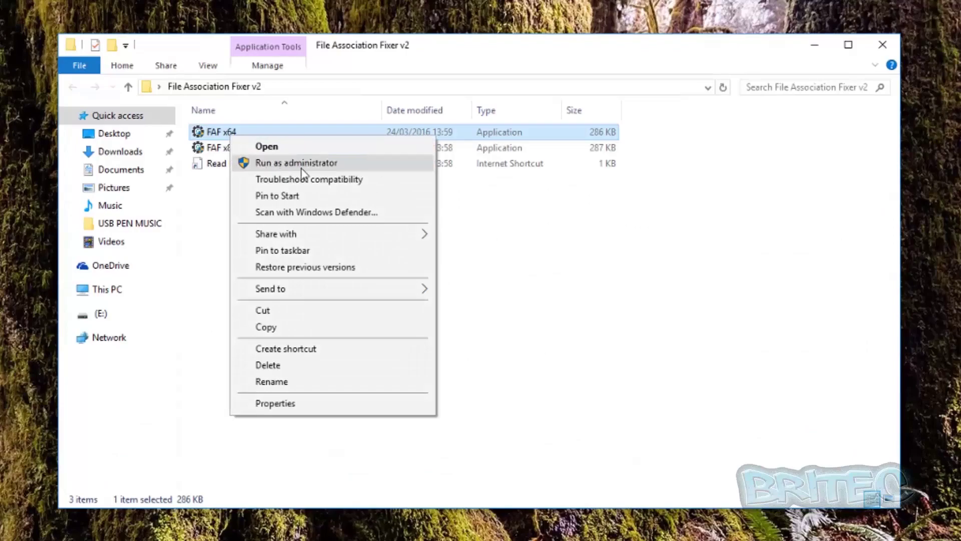
left_click(304, 167)
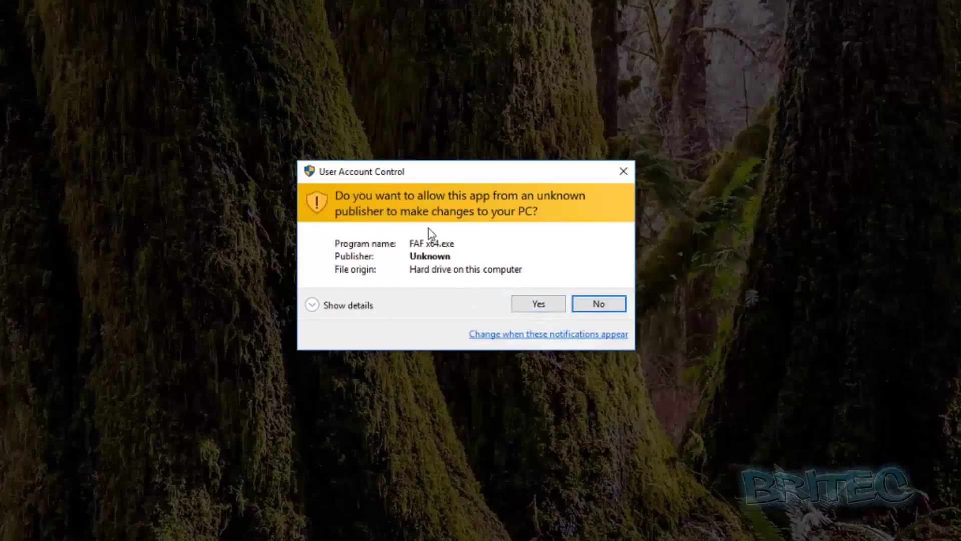
left_click(522, 305)
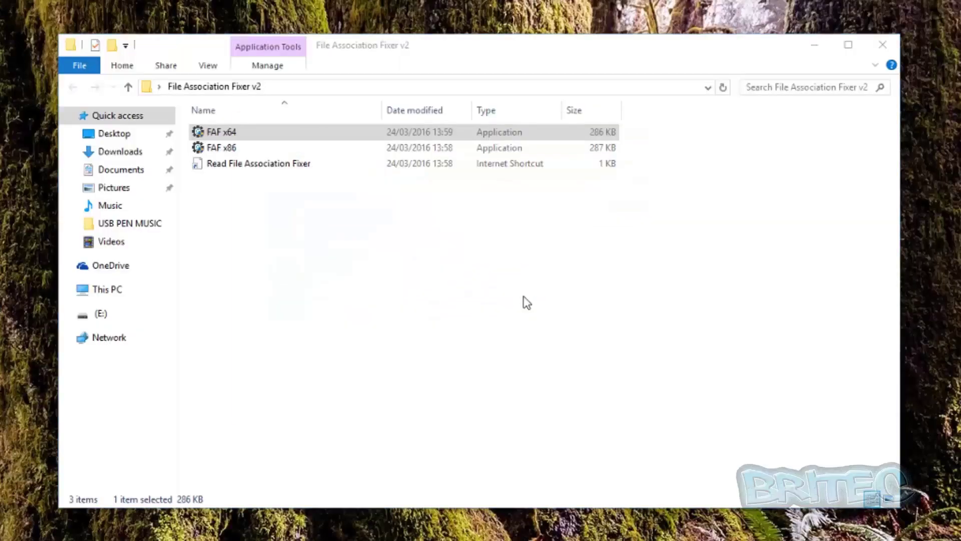
left_click(815, 44)
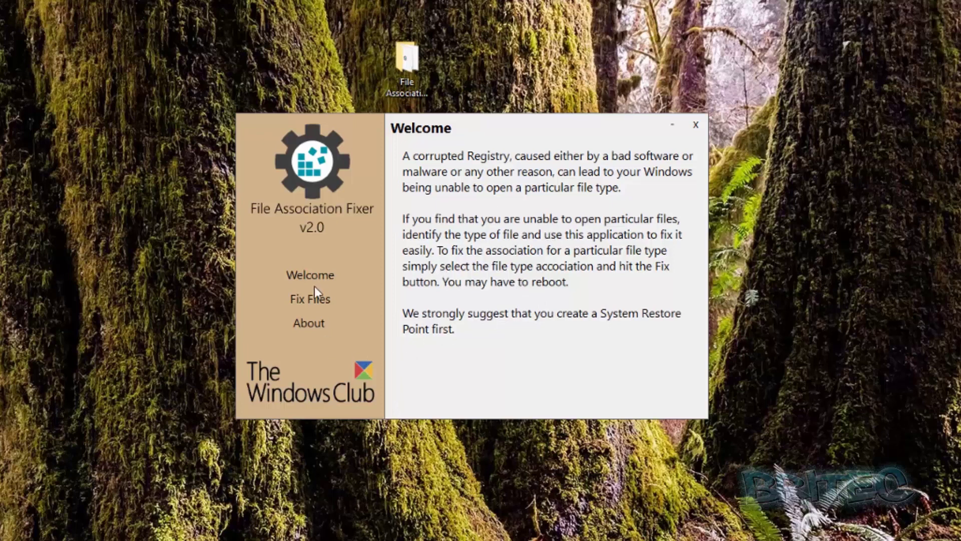
Under Fix Files, tick lnk, clear the error, apply Fix Selected and acknowledge 'Successfully Fixed!'
left_click(309, 301)
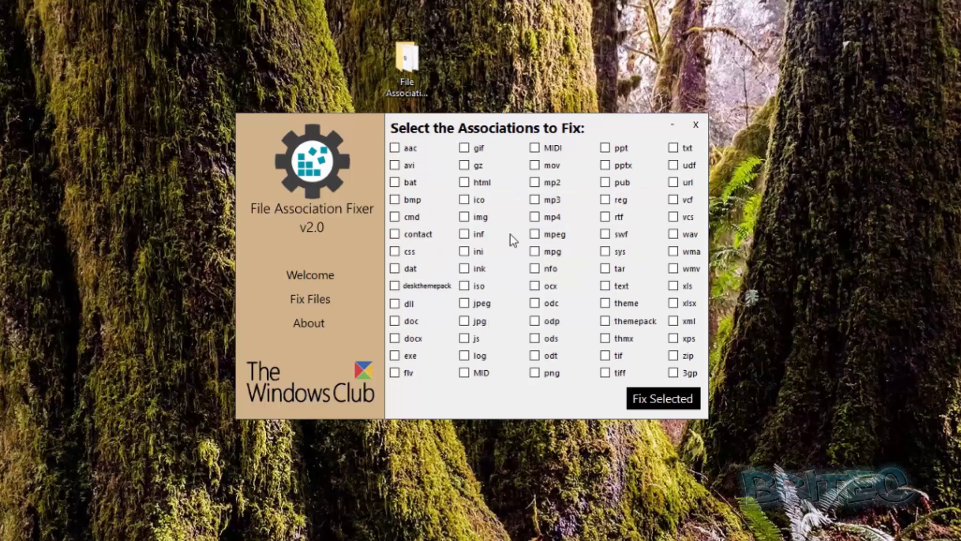
left_click(478, 272)
left_click_drag(469, 197, 465, 295)
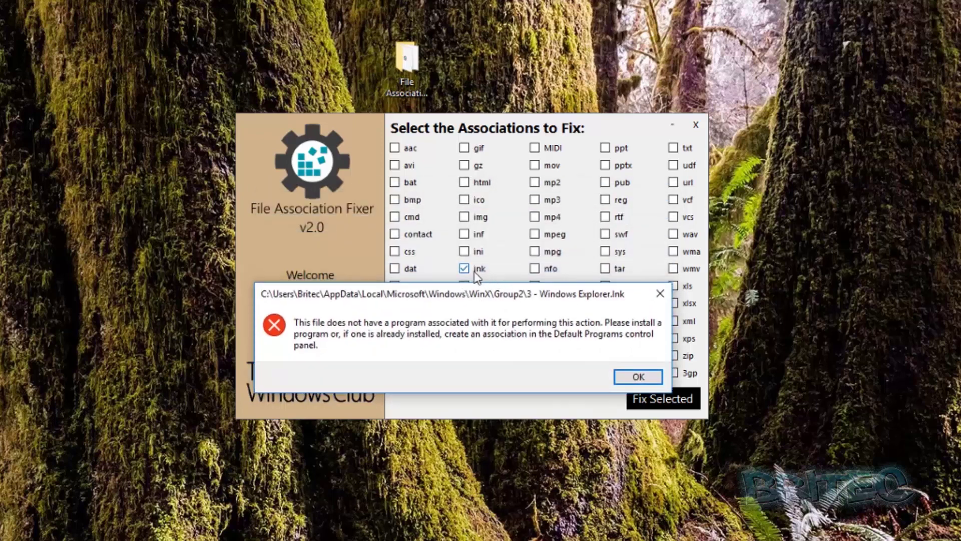
left_click(638, 377)
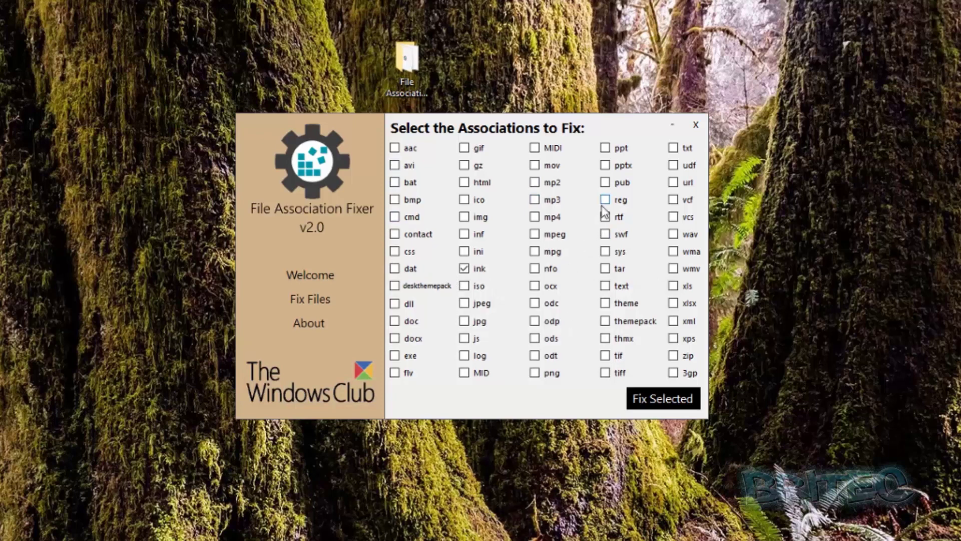
left_click(669, 404)
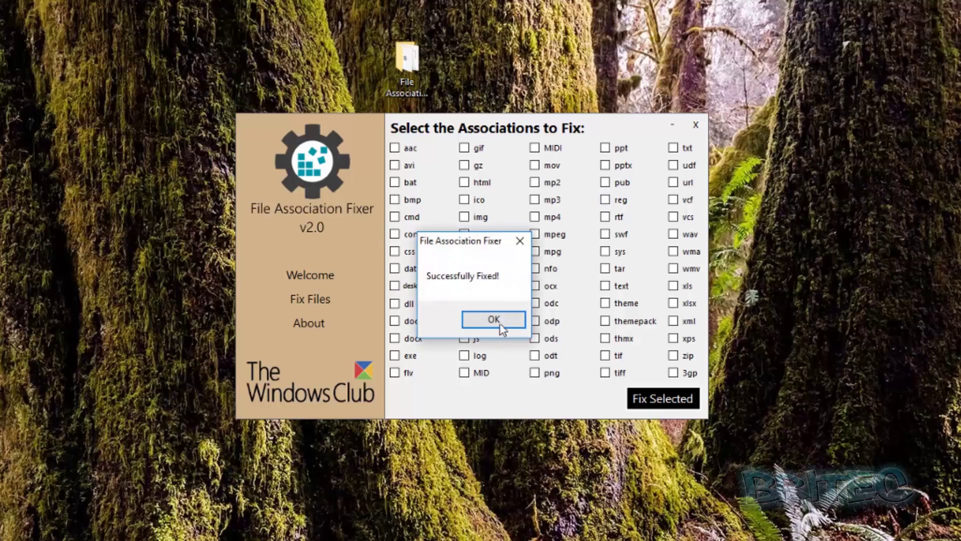
left_click(501, 324)
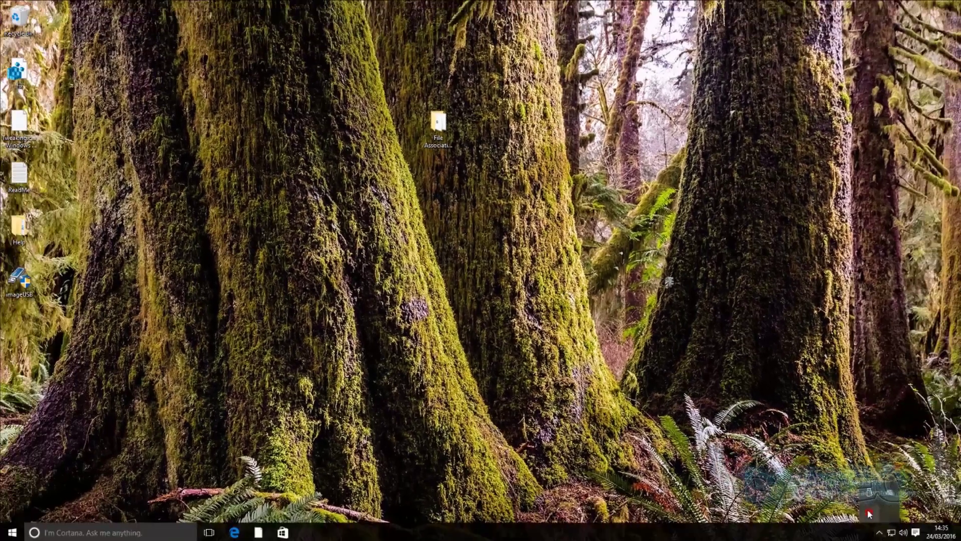
Launch Windows Repair from the tray icon and open the Repairs tab's full list of 44 repairs
right_click(869, 513)
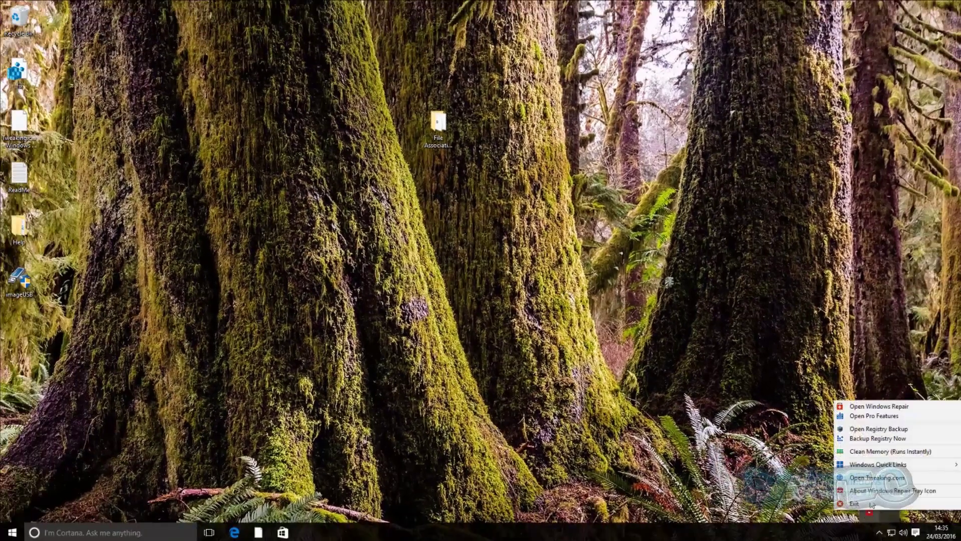
left_click(868, 406)
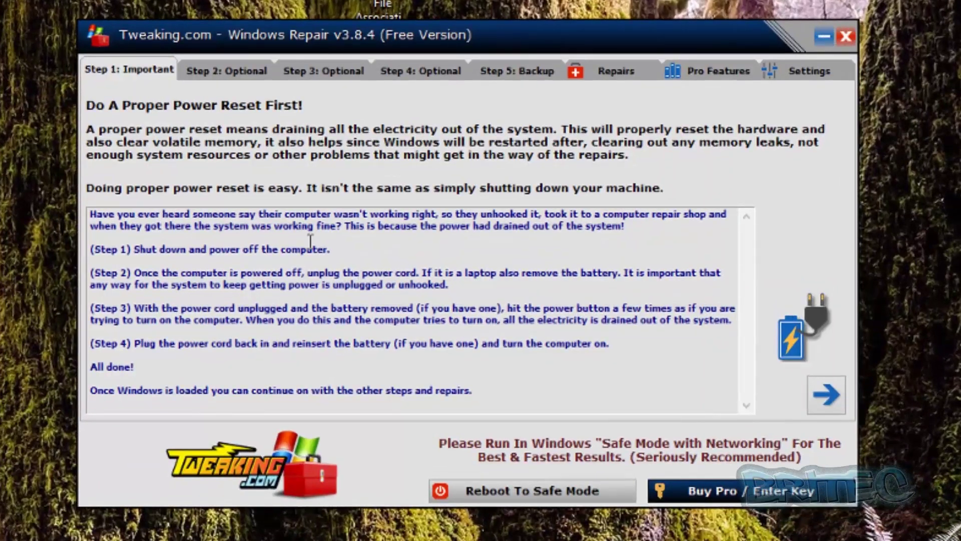
left_click(414, 71)
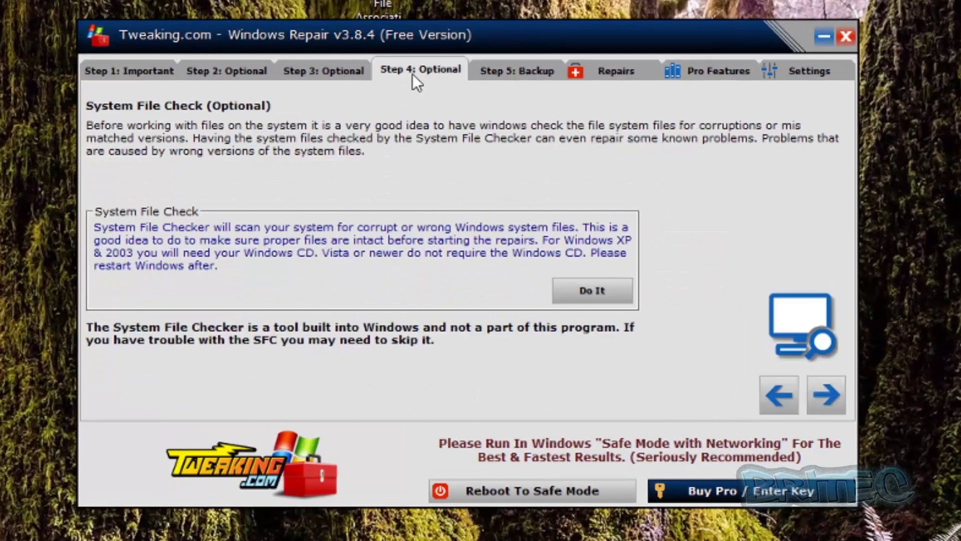
left_click(496, 66)
left_click(619, 70)
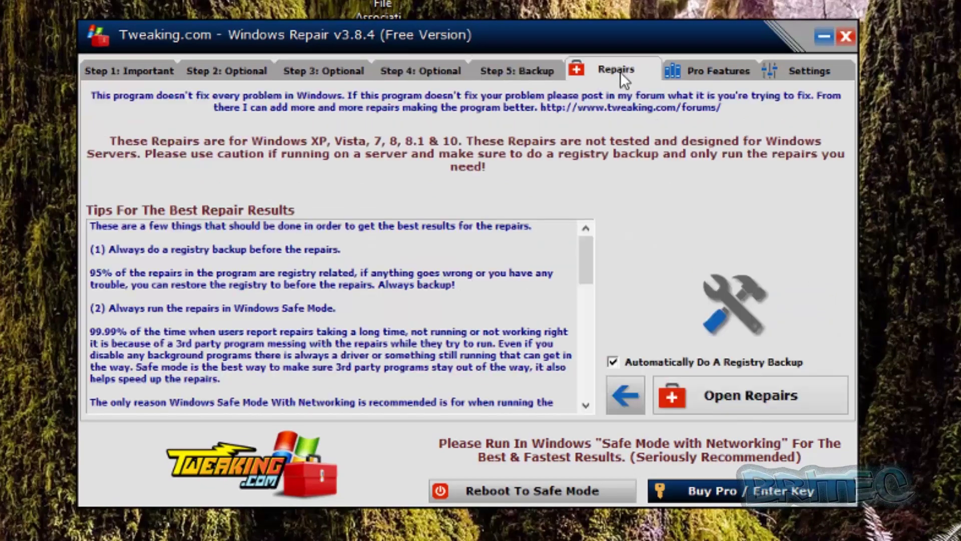
left_click(730, 404)
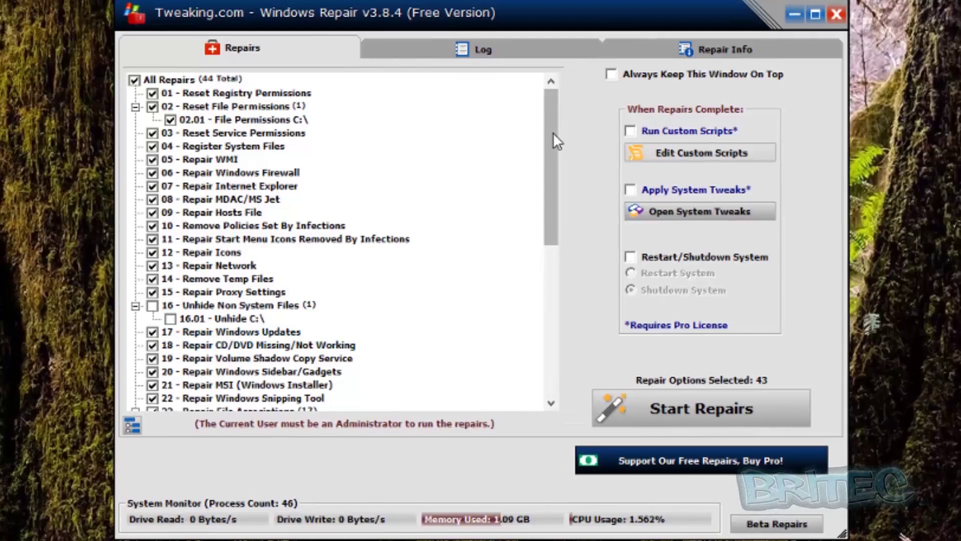
Untick all repairs in the Windows Repair list
left_click_drag(553, 136, 553, 189)
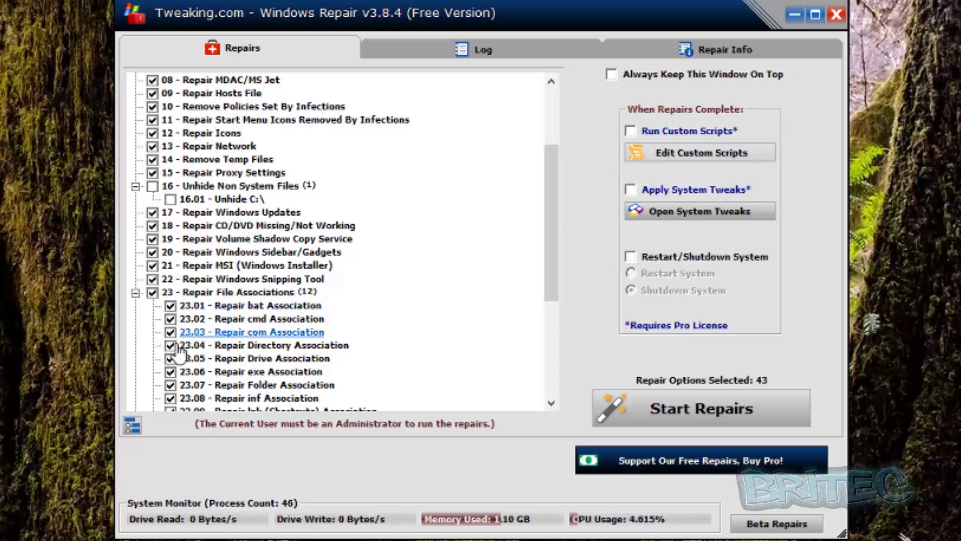
scroll(393, 358, "down", 2)
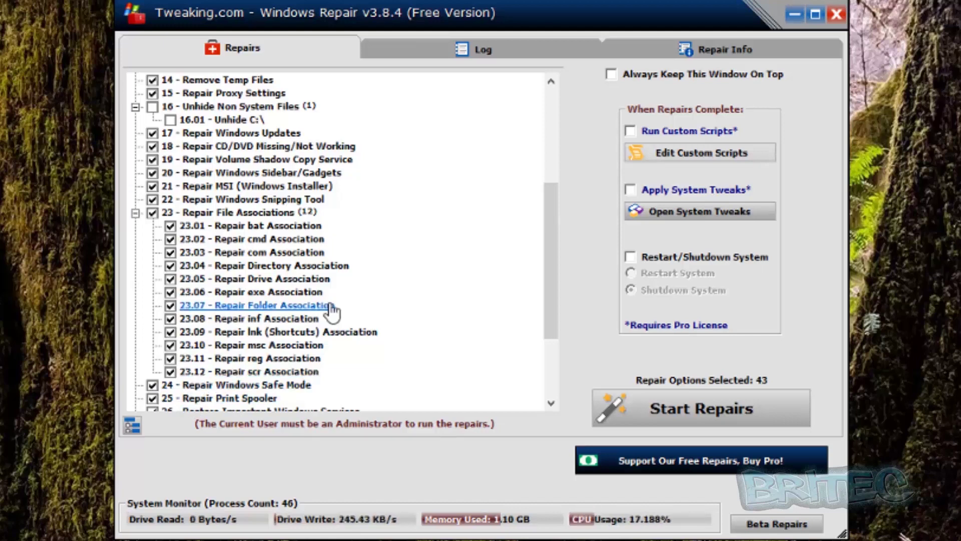
scroll(260, 224, "up", 5)
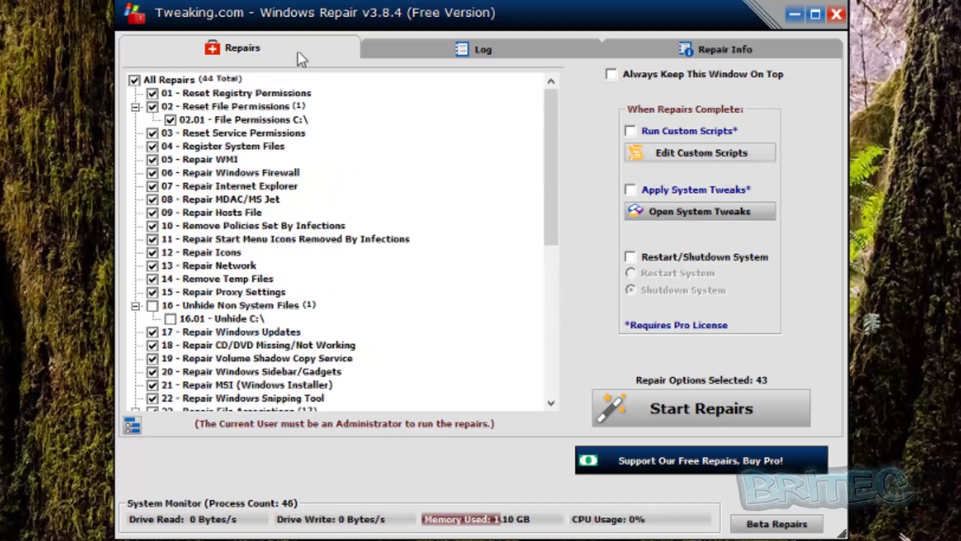
left_click(144, 85)
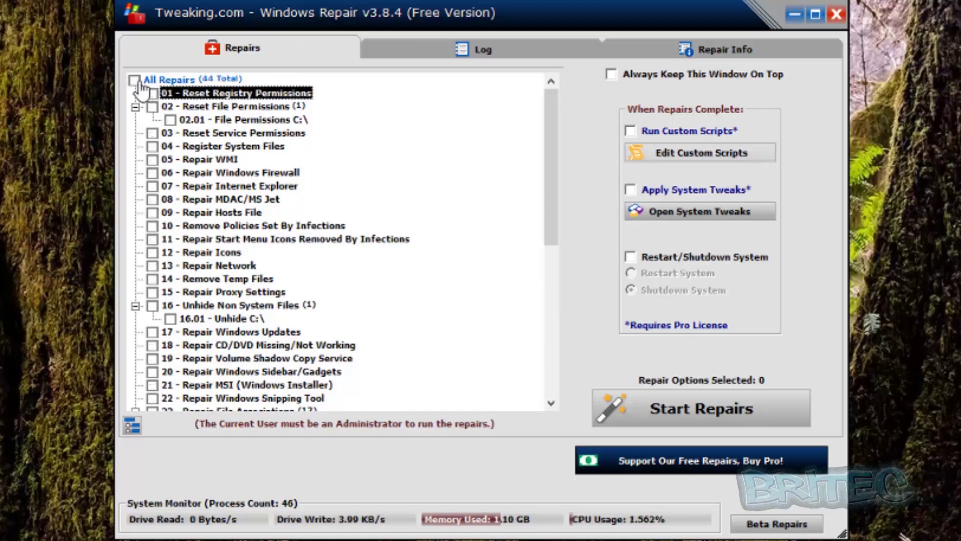
scroll(418, 270, "down", 7)
scroll(420, 271, "down", 1)
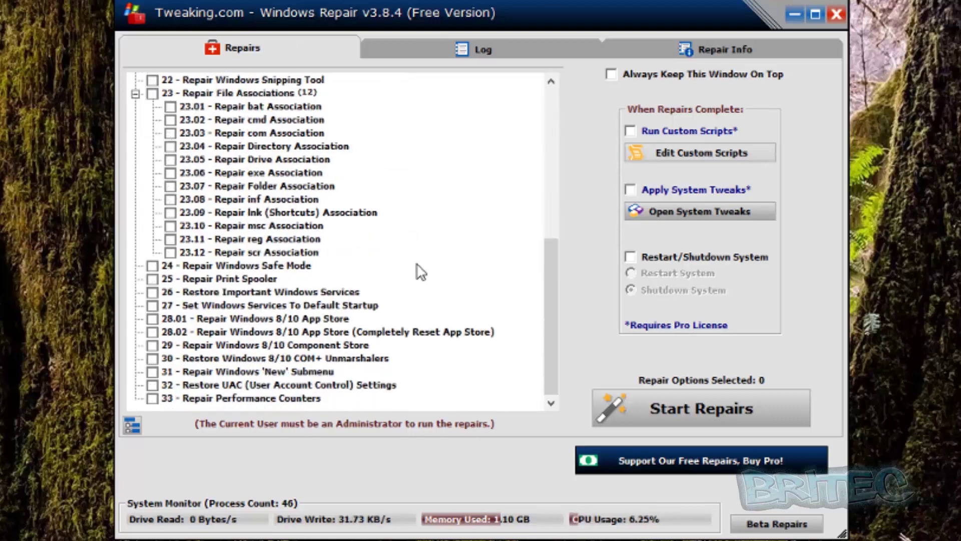
scroll(269, 264, "up", 1)
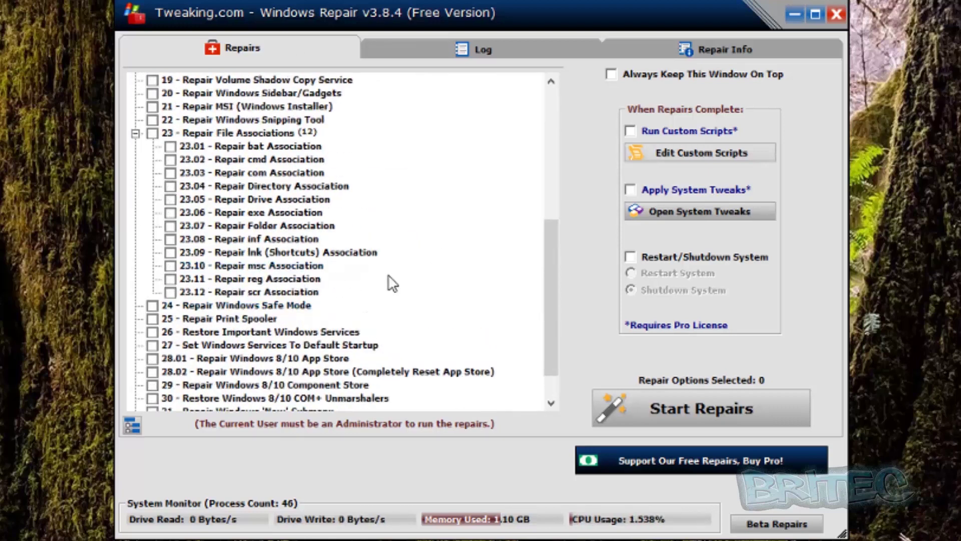
scroll(351, 288, "up", 2)
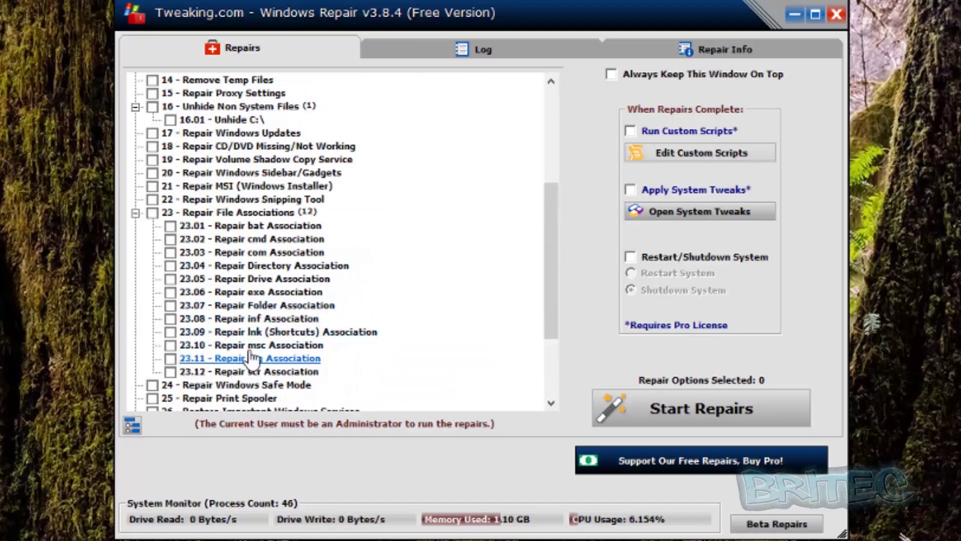
Tick only 23.09 Repair lnk (Shortcuts) Association, leaving bat, cmd and com unticked, and start repairs
left_click(170, 333)
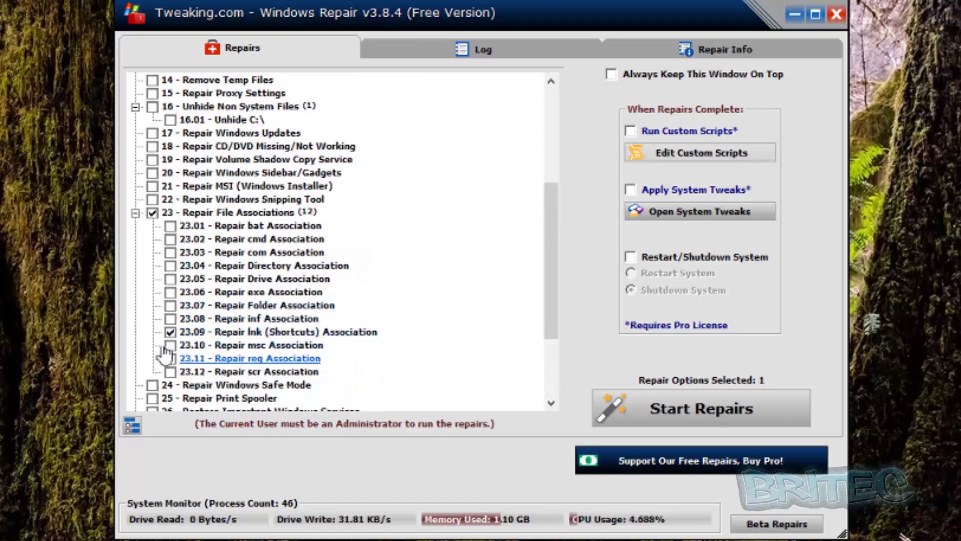
left_click(170, 226)
left_click(170, 239)
left_click(171, 252)
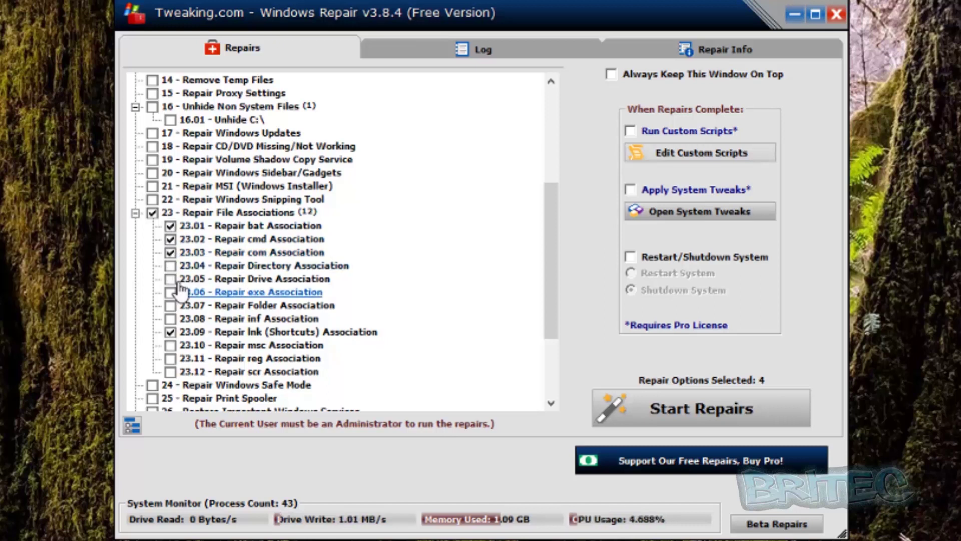
left_click(170, 252)
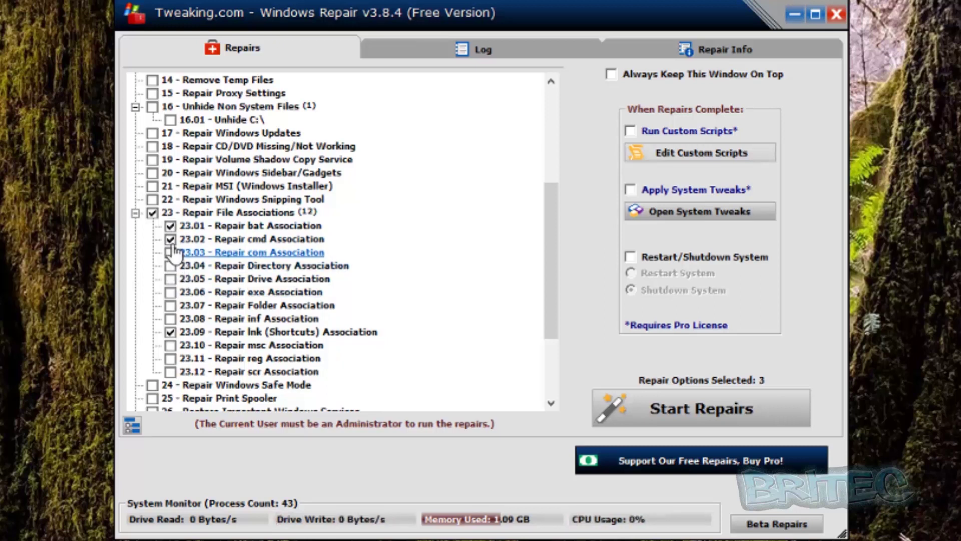
left_click(170, 240)
left_click(170, 227)
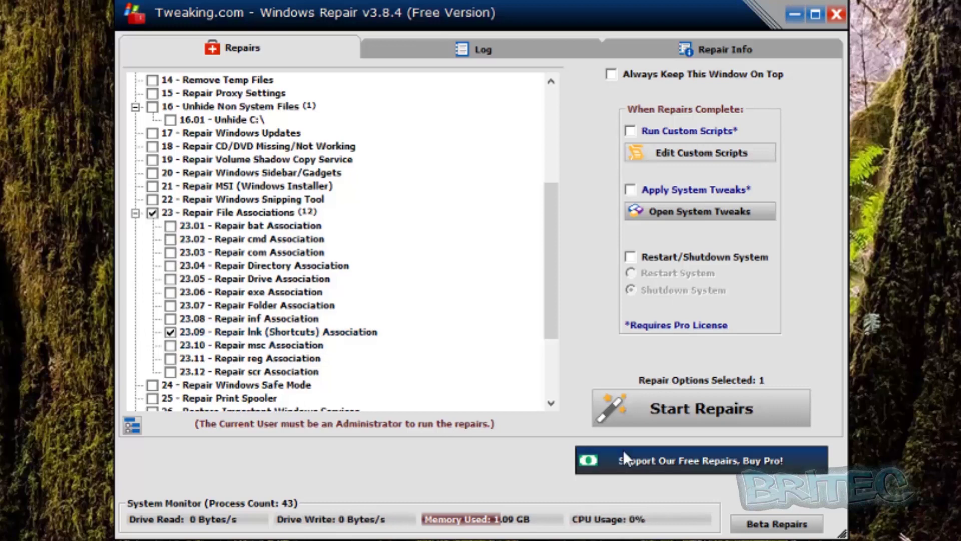
left_click(704, 410)
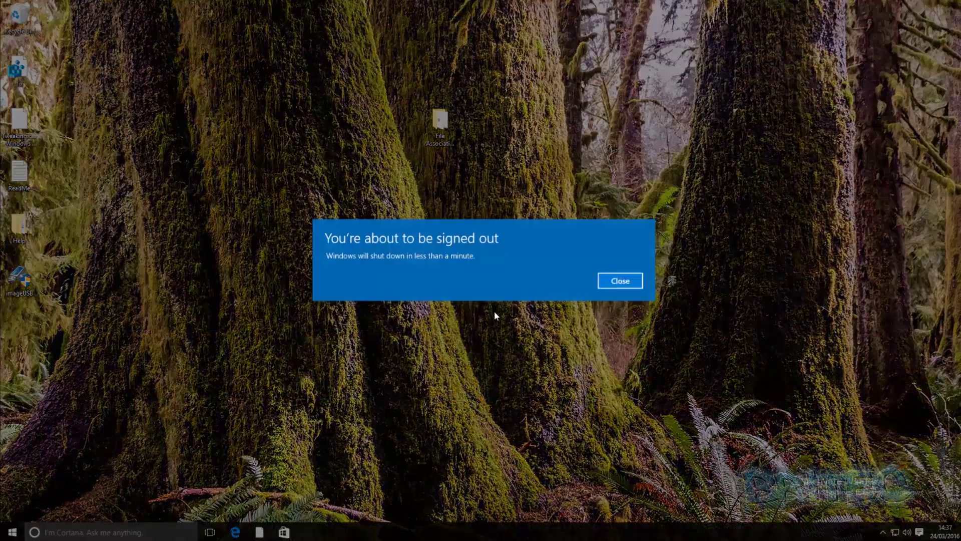
Close the sign-out warning and let Windows restart to the desktop
left_click(614, 283)
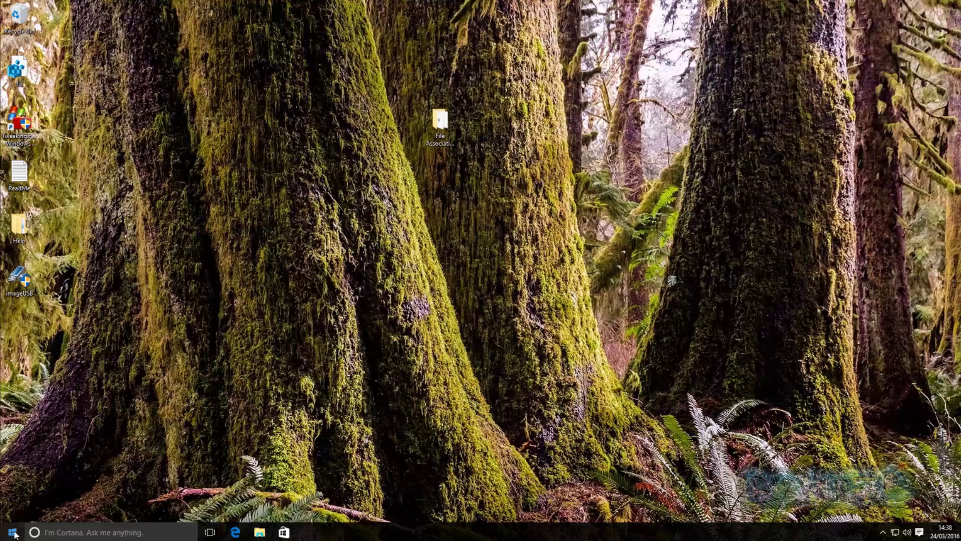
right_click(14, 534)
left_click(82, 448)
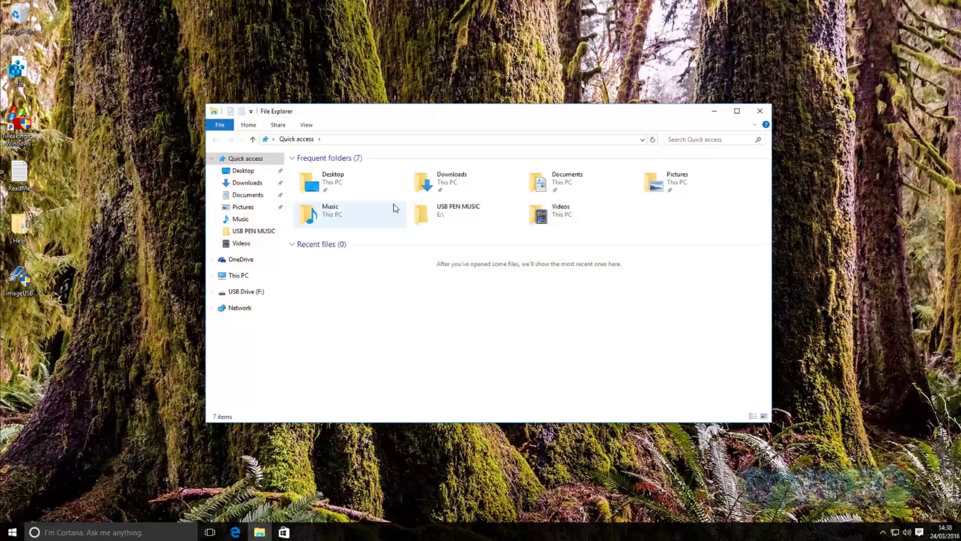
left_click(759, 111)
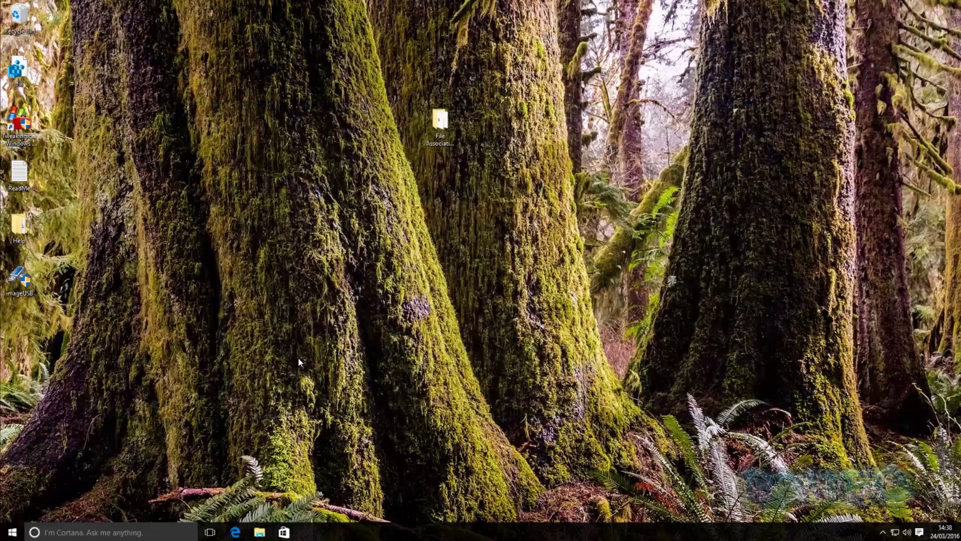
left_click(10, 530)
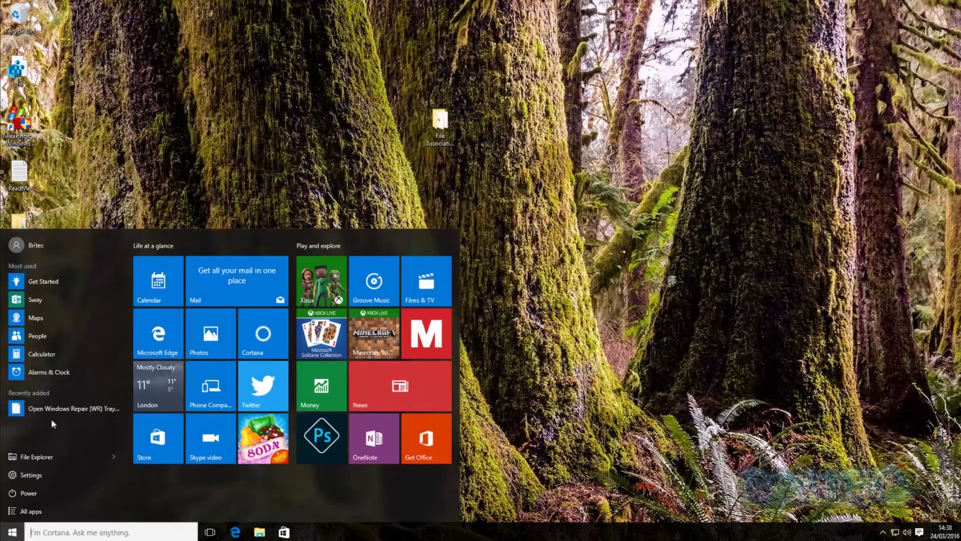
left_click(35, 458)
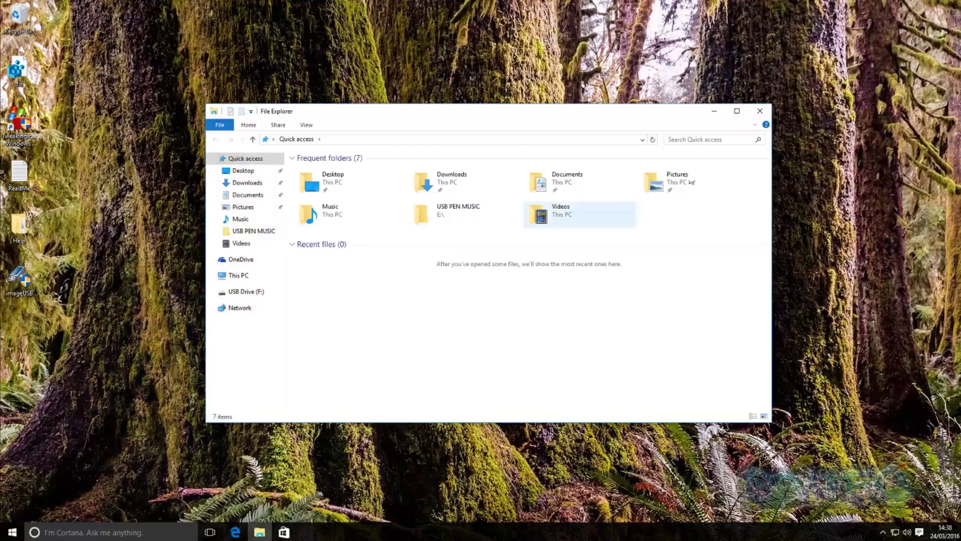
left_click(759, 111)
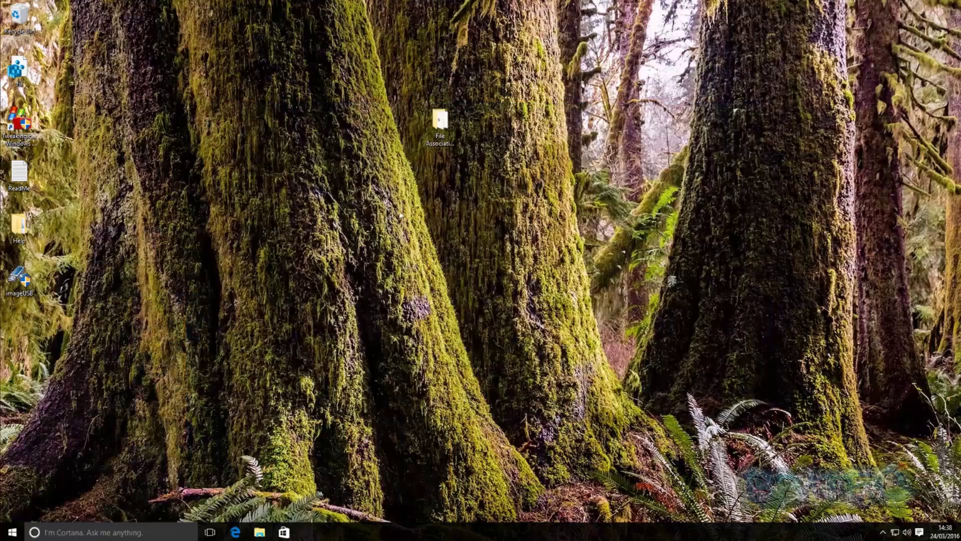